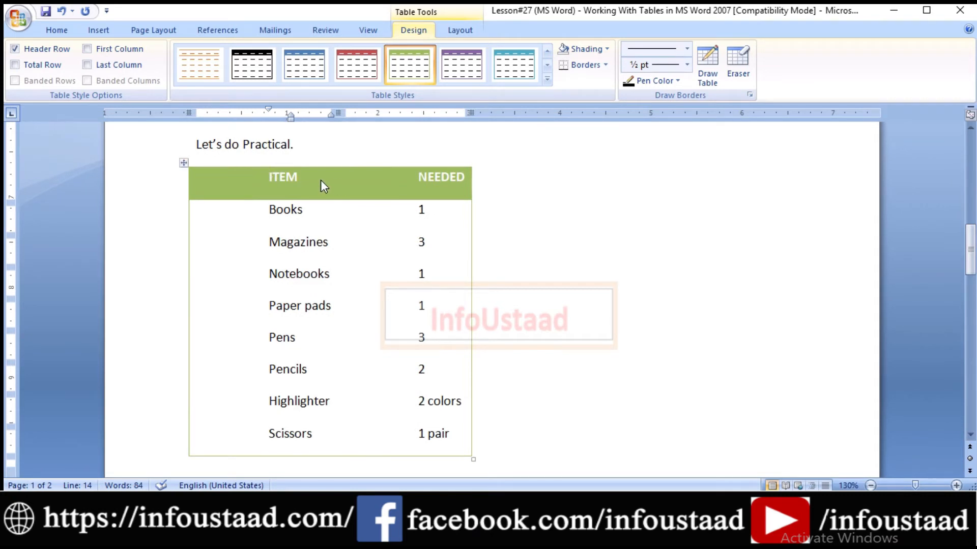
Replace the first item, Books, in the table with pencil
{"action": "left_click", "coordinate": [314, 211]}
{"action": "key", "text": "BackSpace"}
{"action": "key", "text": "BackSpace"}
{"action": "key", "text": "BackSpace"}
{"action": "key", "text": "BackSpace"}
{"action": "key", "text": "BackSpace"}
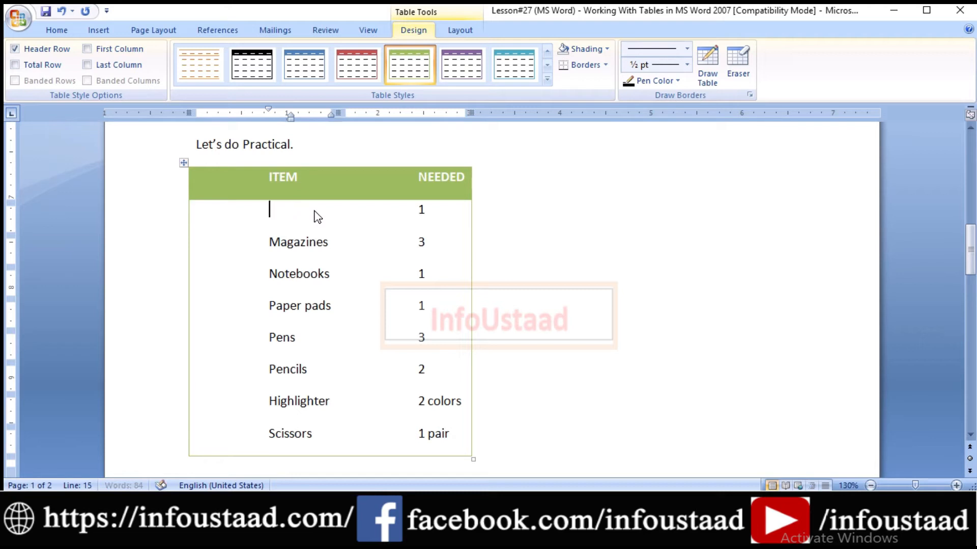
{"action": "type", "text": "pencil"}
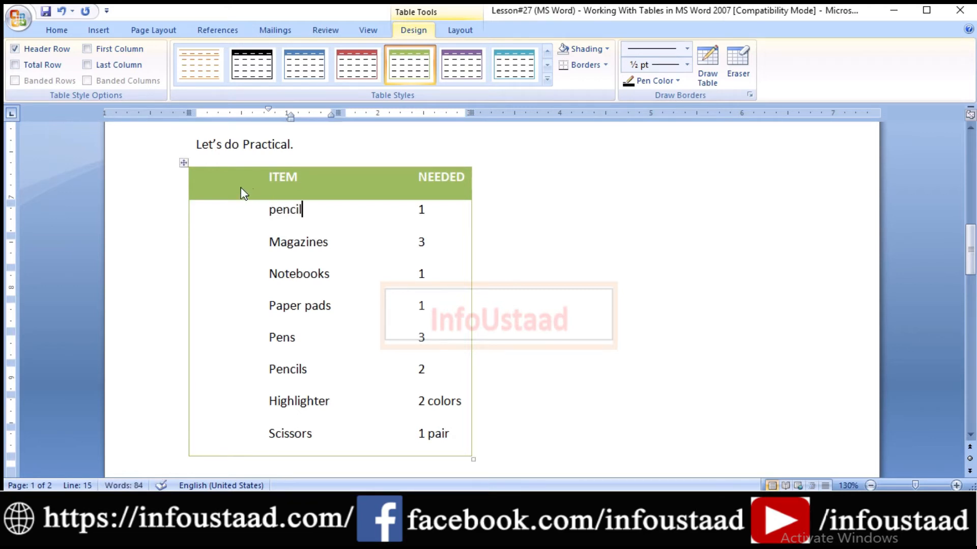
Select the whole table and delete it
{"action": "left_click", "coordinate": [183, 163]}
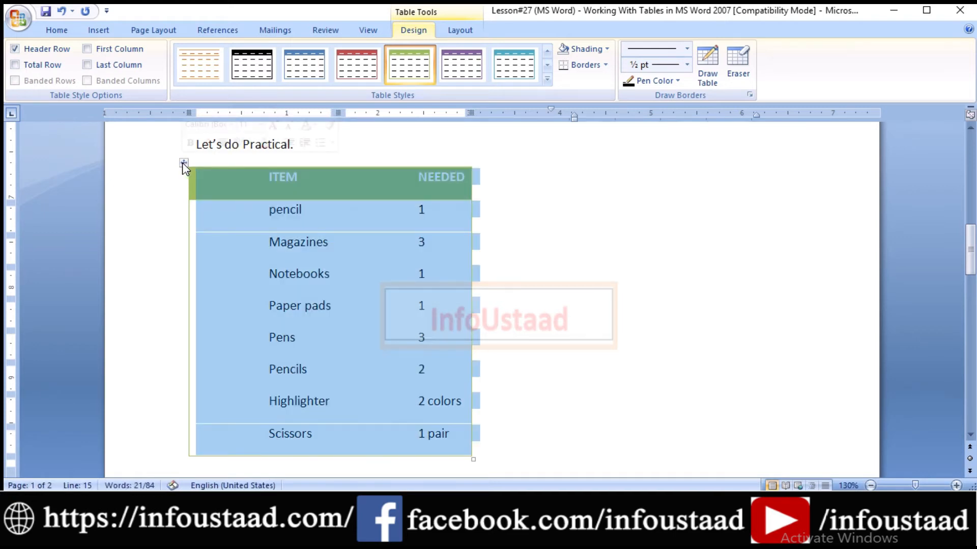
{"action": "key", "text": "BackSpace"}
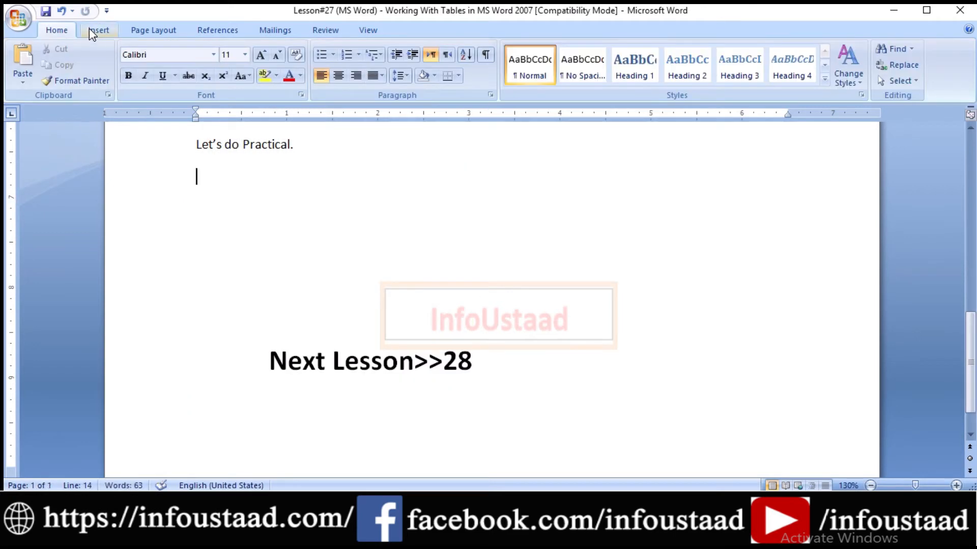
{"action": "left_click", "coordinate": [92, 29]}
{"action": "left_click", "coordinate": [118, 80]}
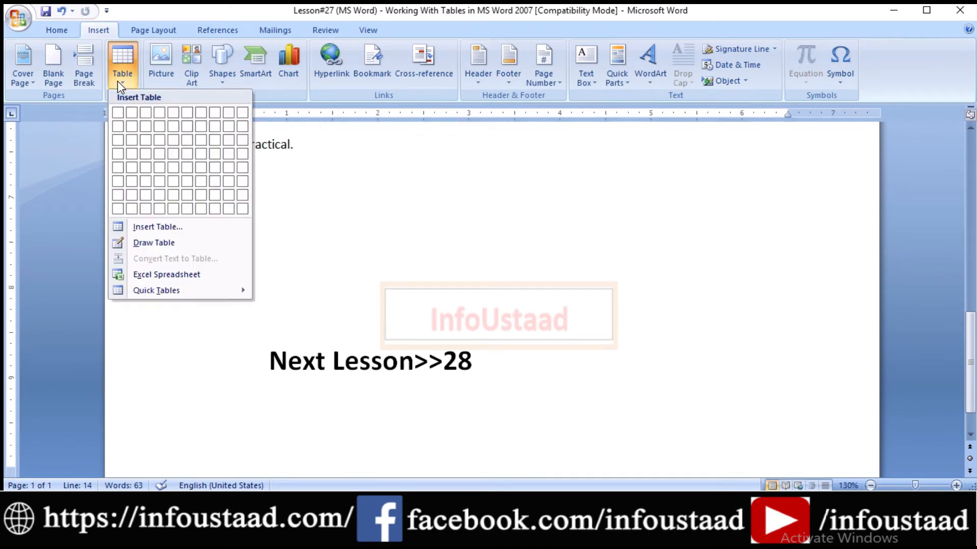
{"action": "left_click", "coordinate": [395, 240]}
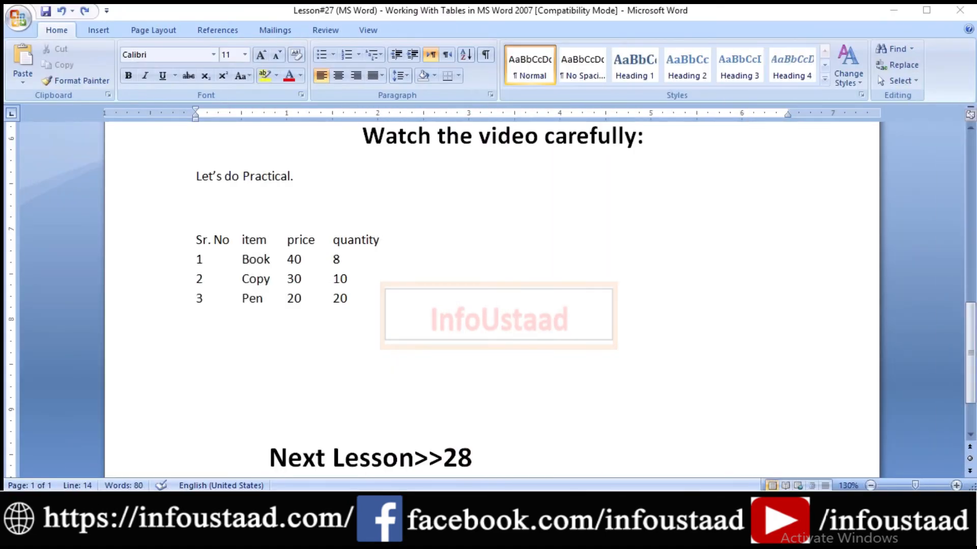
Convert the tab-separated Sr. No, item, price, quantity text into a table with 4 columns
{"action": "mouse_move", "coordinate": [249, 244]}
{"action": "left_mouse_down"}
{"action": "mouse_move", "coordinate": [295, 279]}
{"action": "mouse_move", "coordinate": [412, 330]}
{"action": "left_mouse_up"}
{"action": "left_click_drag", "start_coordinate": [177, 210], "coordinate": [443, 367]}
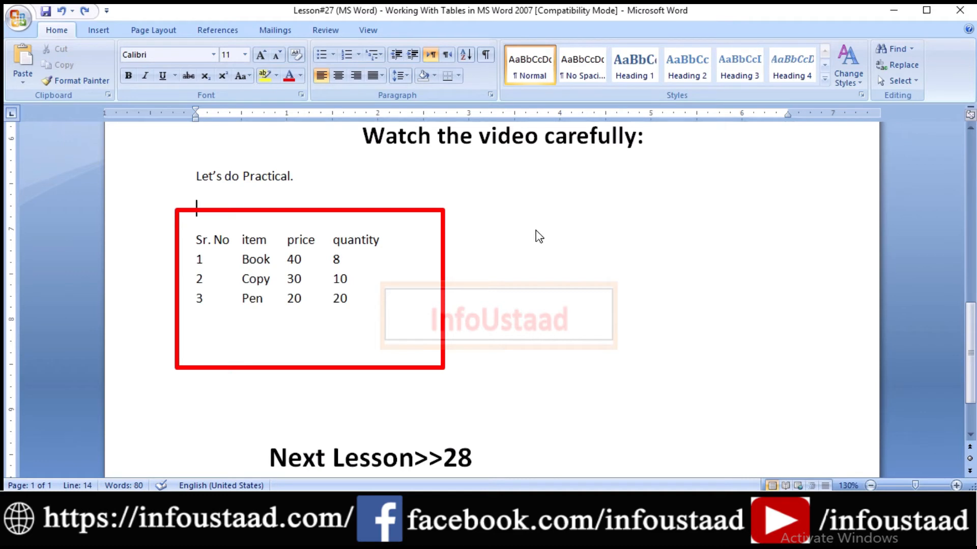
{"action": "left_click_drag", "start_coordinate": [196, 240], "coordinate": [384, 315]}
{"action": "left_click", "coordinate": [96, 30]}
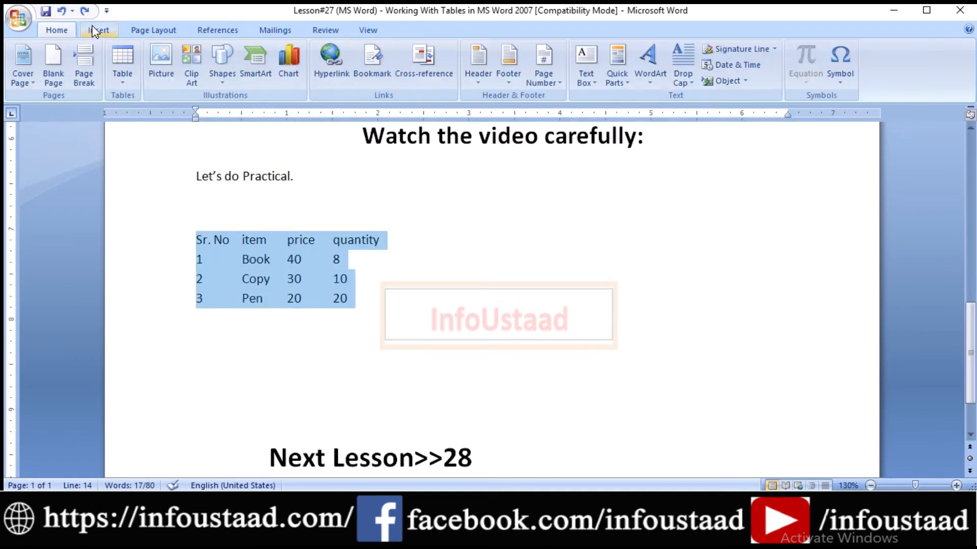
{"action": "left_click", "coordinate": [129, 81]}
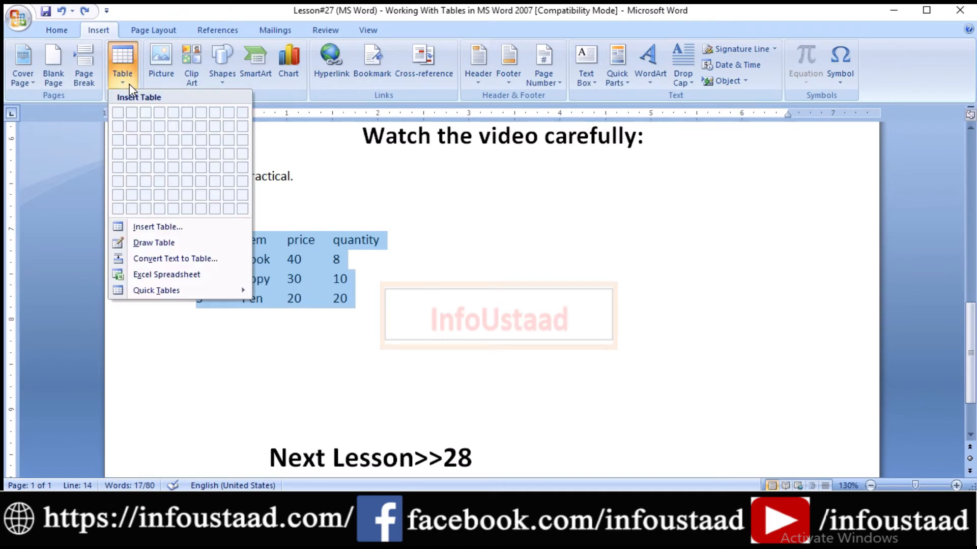
{"action": "left_click", "coordinate": [153, 260]}
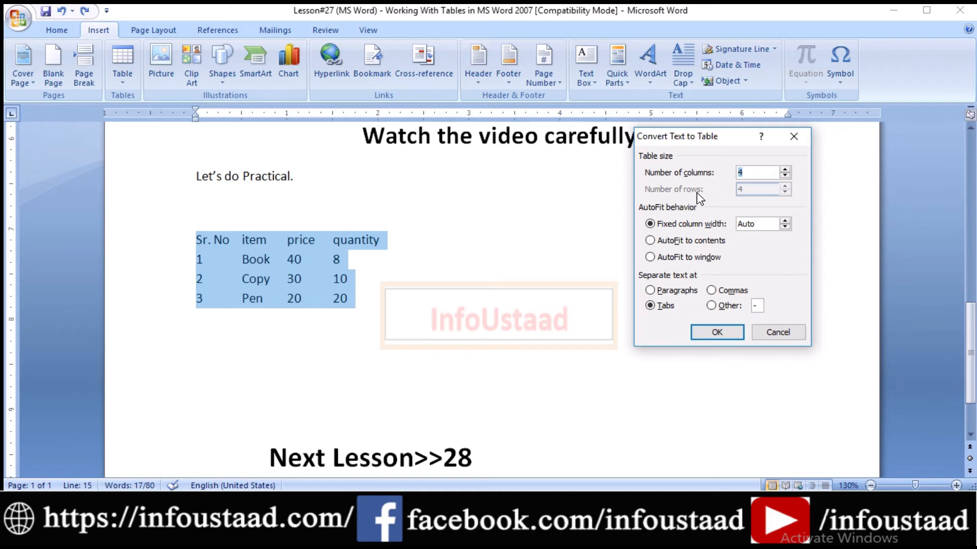
{"action": "left_click", "coordinate": [761, 177]}
{"action": "left_click", "coordinate": [706, 331]}
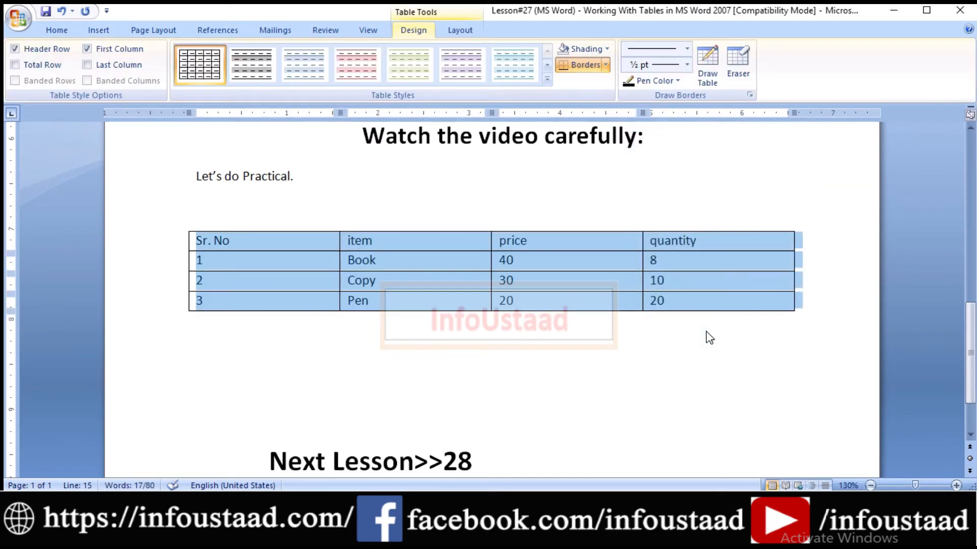
{"action": "left_click", "coordinate": [502, 240]}
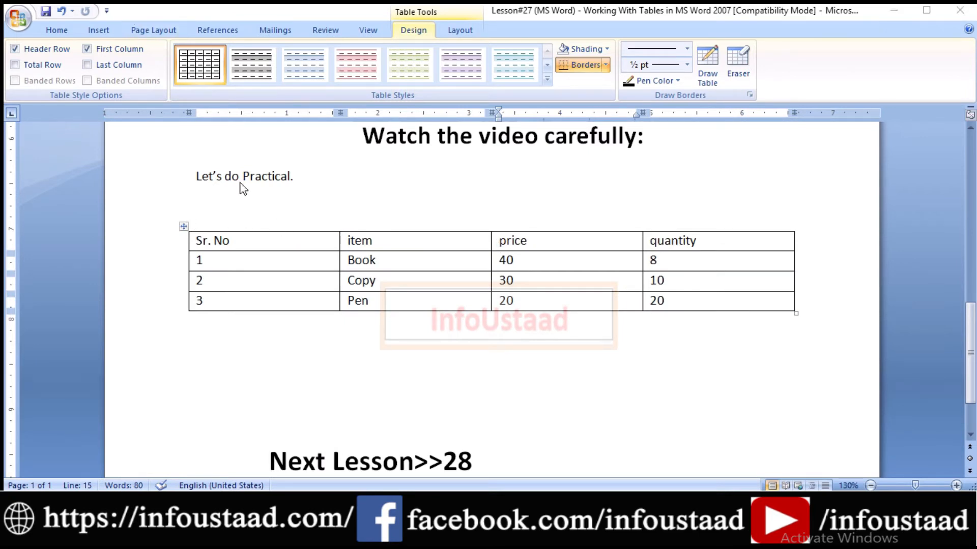
{"action": "mouse_move", "coordinate": [158, 200]}
{"action": "left_mouse_down"}
{"action": "mouse_move", "coordinate": [572, 331]}
{"action": "mouse_move", "coordinate": [832, 350]}
{"action": "left_mouse_up"}
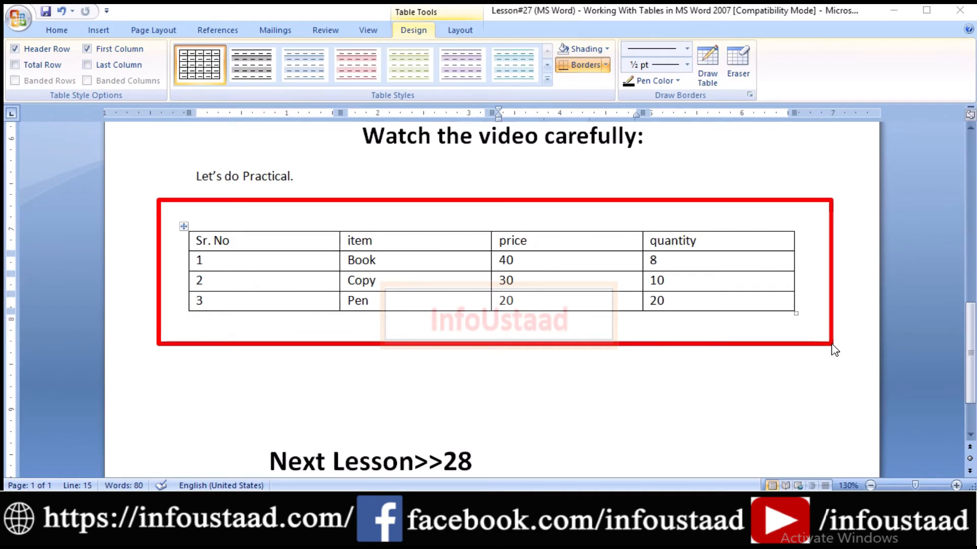
{"action": "key", "text": "Escape"}
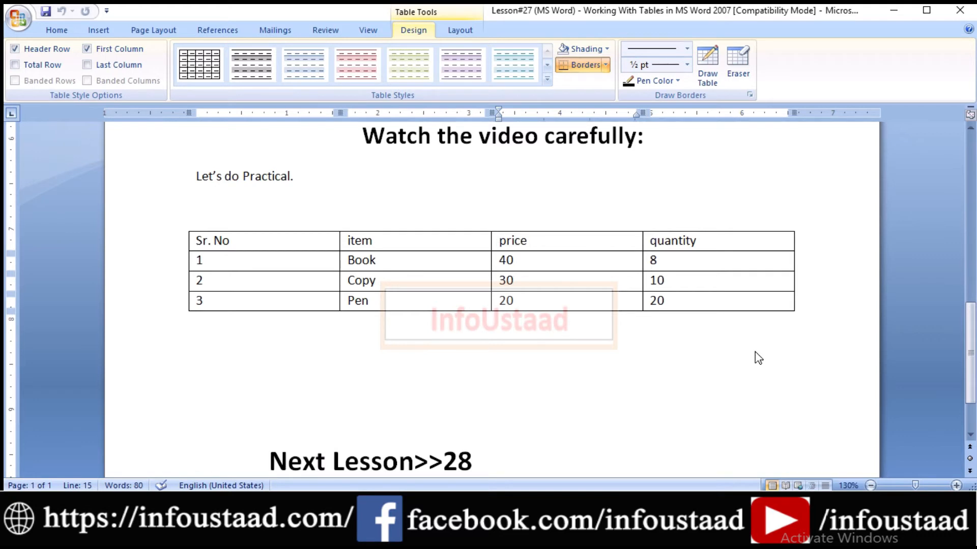
{"action": "left_click", "coordinate": [588, 351]}
{"action": "left_click", "coordinate": [219, 209]}
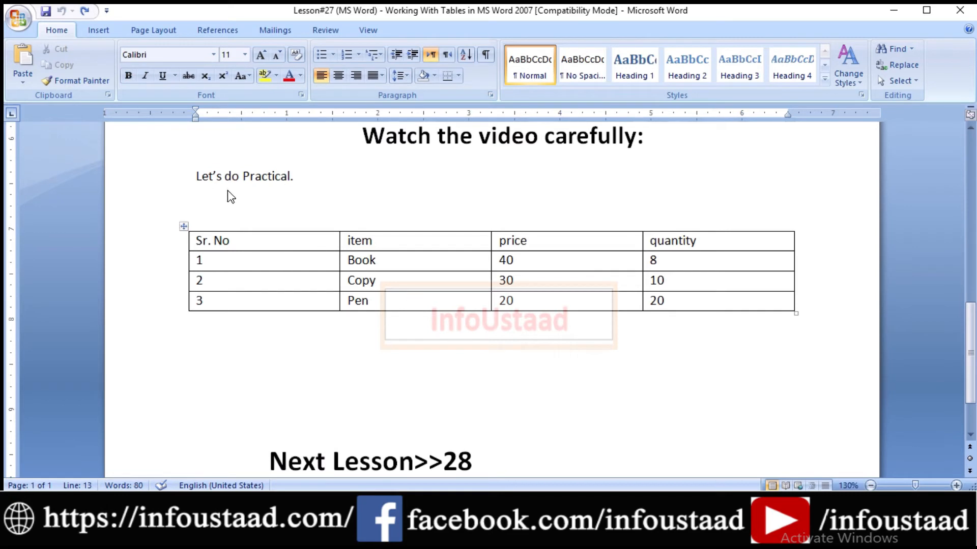
{"action": "left_click_drag", "start_coordinate": [215, 207], "coordinate": [591, 324]}
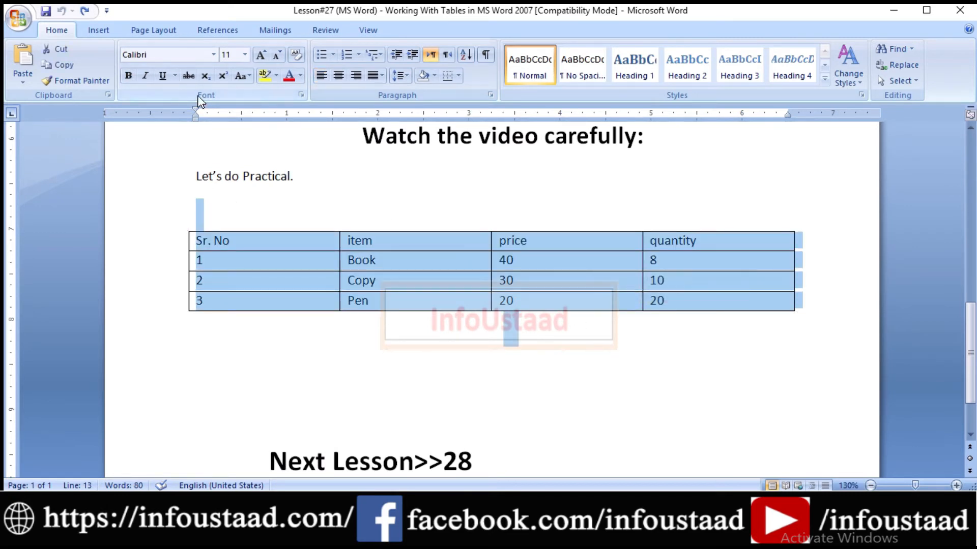
{"action": "left_click", "coordinate": [97, 30]}
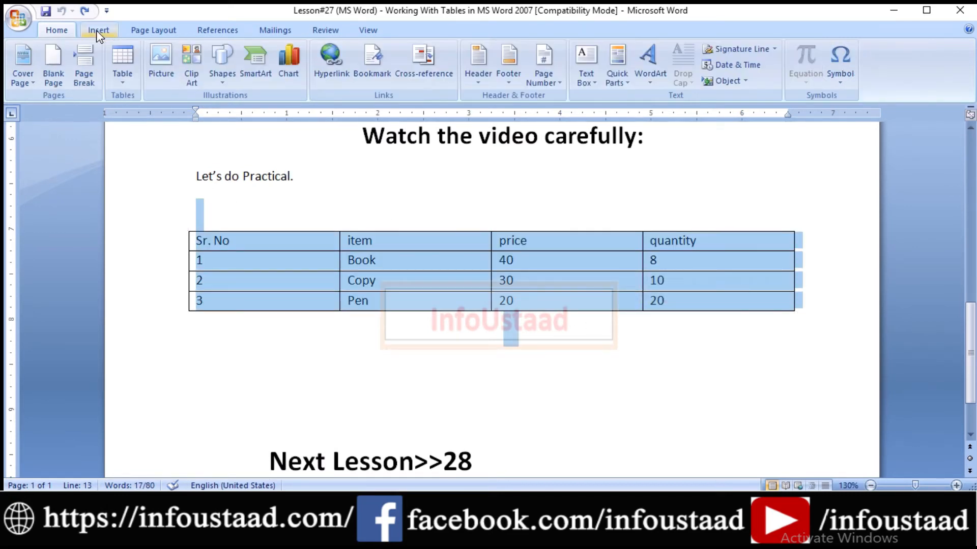
{"action": "left_click", "coordinate": [121, 77]}
{"action": "left_click", "coordinate": [158, 258]}
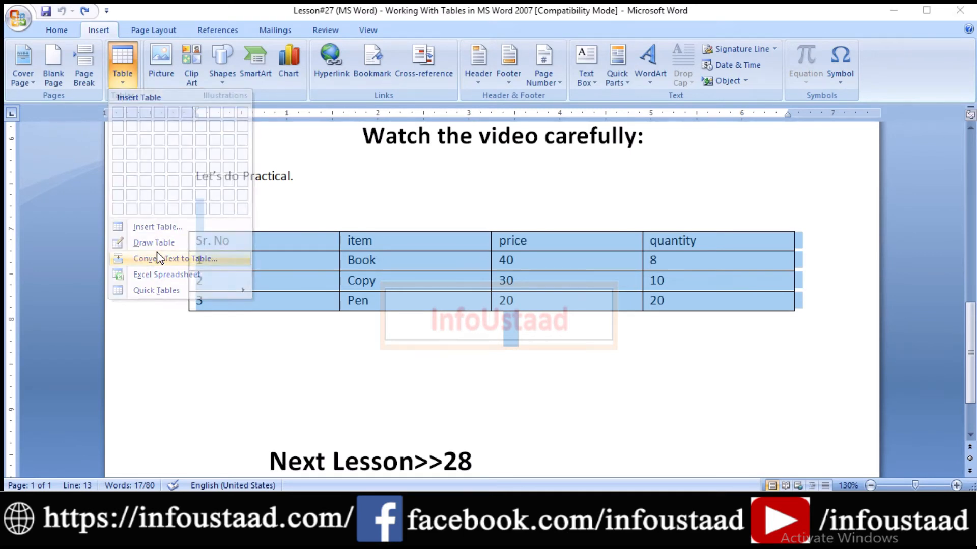
{"action": "left_click_drag", "start_coordinate": [721, 137], "coordinate": [651, 126]}
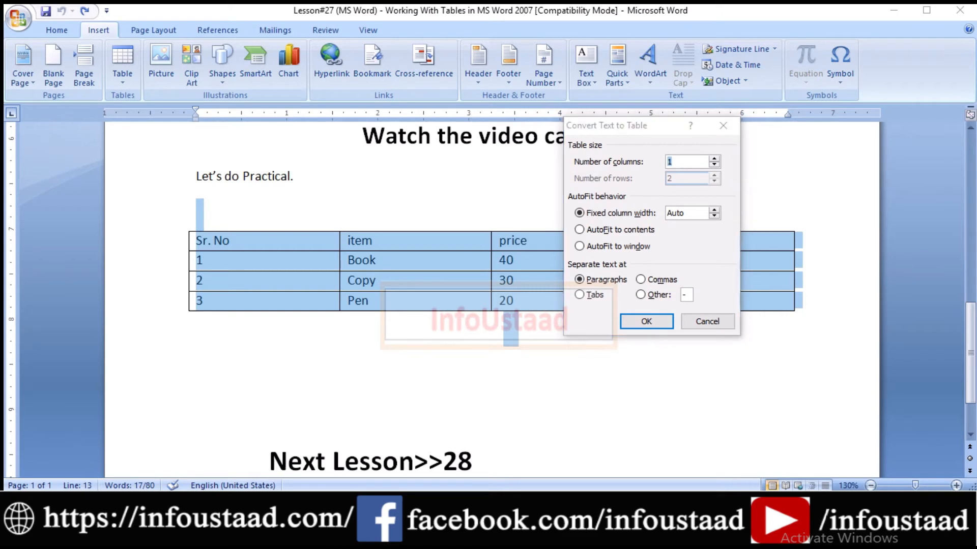
{"action": "mouse_move", "coordinate": [559, 256]}
{"action": "left_mouse_down"}
{"action": "mouse_move", "coordinate": [572, 273]}
{"action": "mouse_move", "coordinate": [652, 304]}
{"action": "mouse_move", "coordinate": [739, 316]}
{"action": "left_mouse_up"}
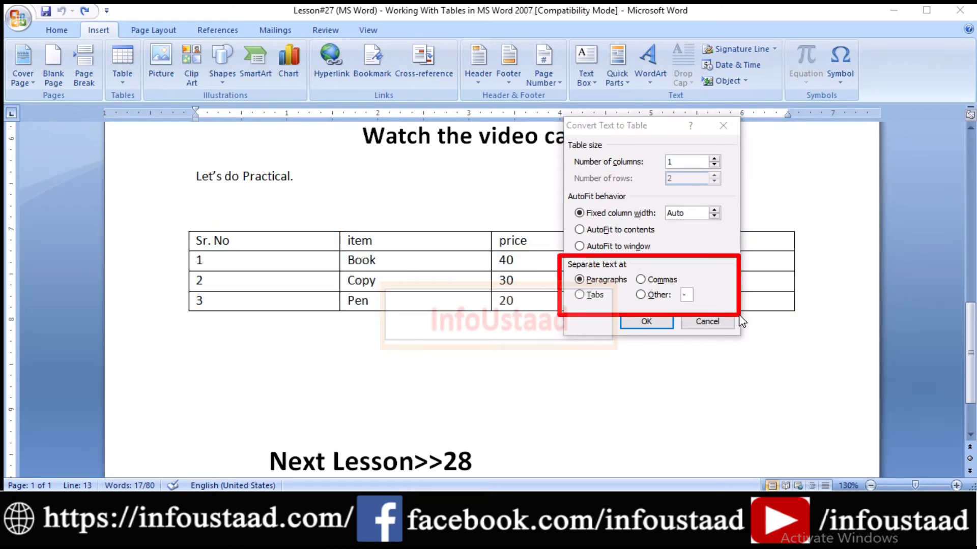
{"action": "left_click", "coordinate": [641, 296]}
{"action": "left_click_drag", "start_coordinate": [563, 195], "coordinate": [748, 335]}
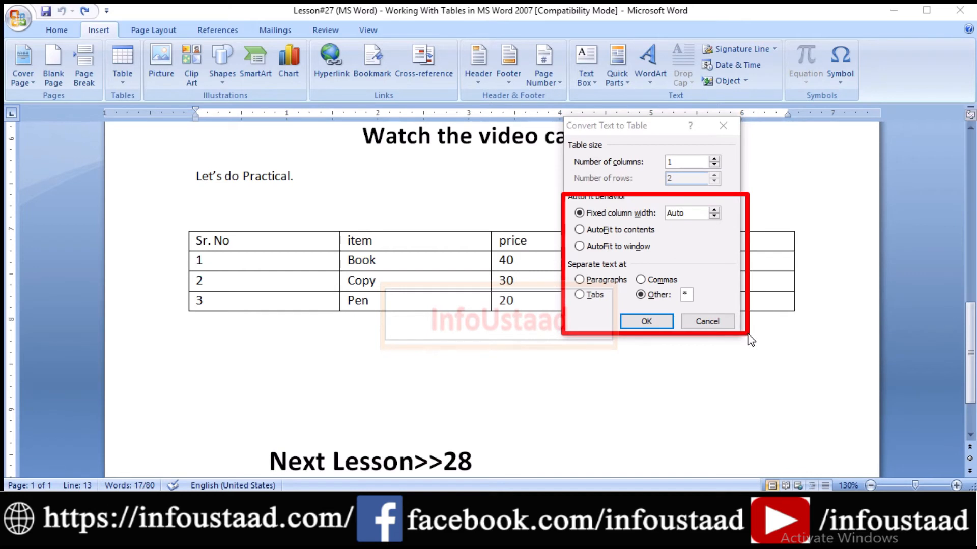
{"action": "left_click", "coordinate": [709, 323]}
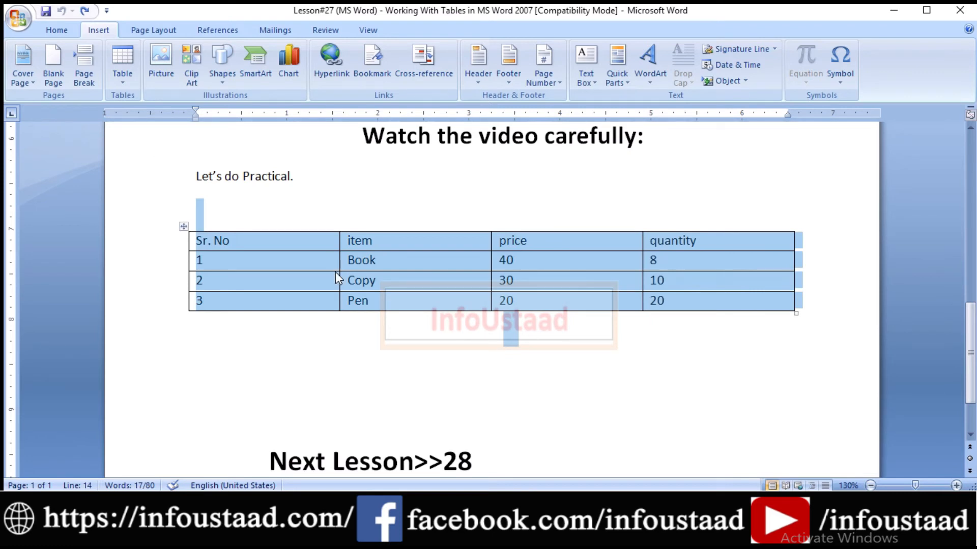
Delete the selected table and insert an Excel spreadsheet in its place
{"action": "key", "text": "BackSpace"}
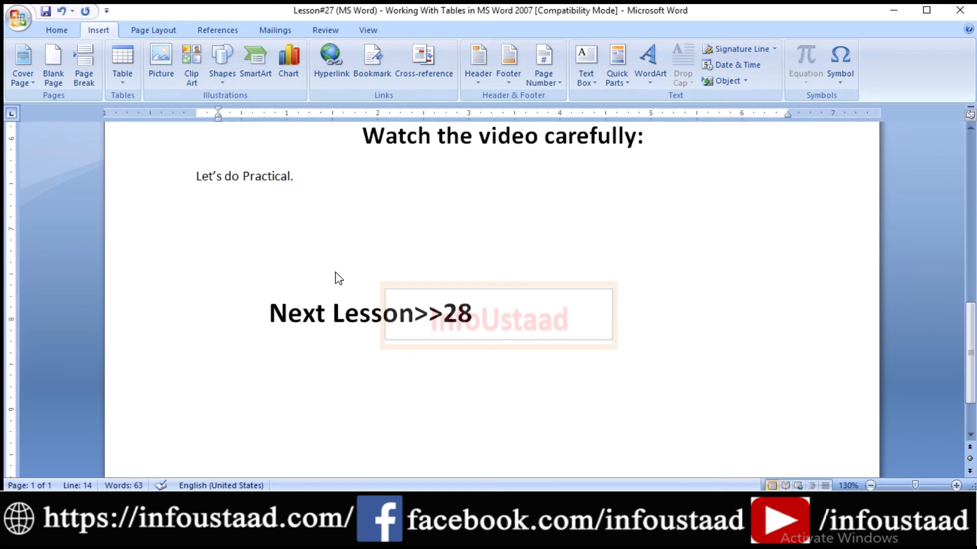
{"action": "left_click", "coordinate": [123, 85]}
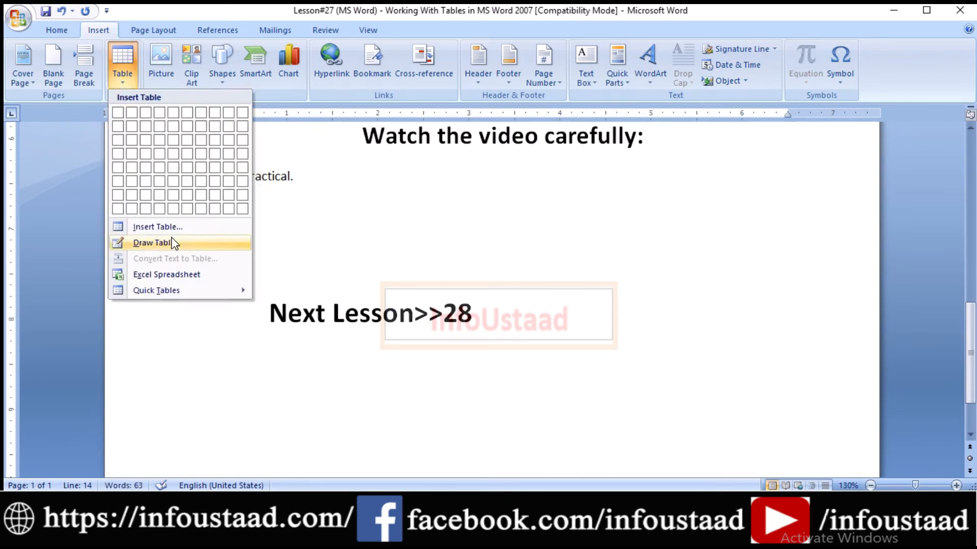
{"action": "left_click", "coordinate": [172, 278]}
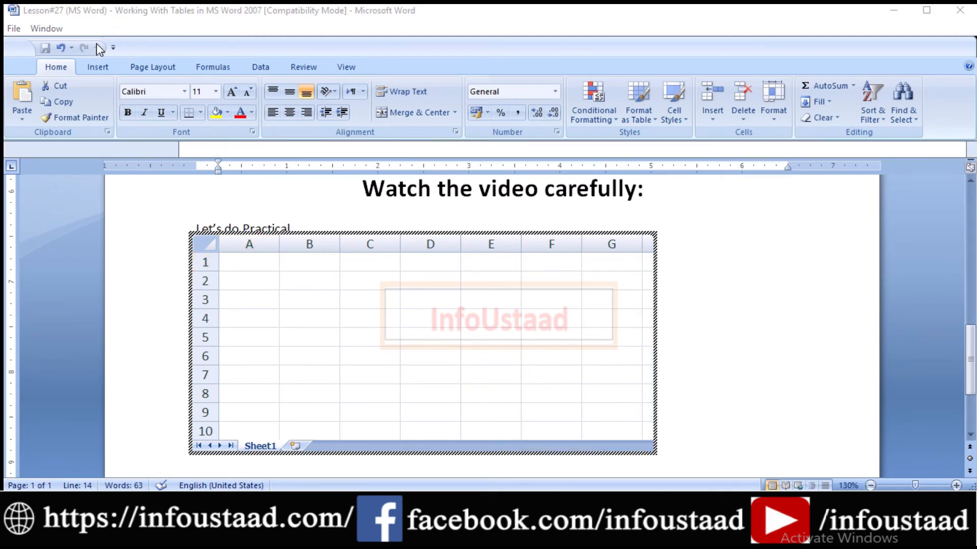
Enter the numbers 1 to 6 in cells A1 to A6 of the embedded spreadsheet
{"action": "mouse_move", "coordinate": [11, 38]}
{"action": "left_mouse_down"}
{"action": "mouse_move", "coordinate": [468, 127]}
{"action": "mouse_move", "coordinate": [973, 162]}
{"action": "left_mouse_up"}
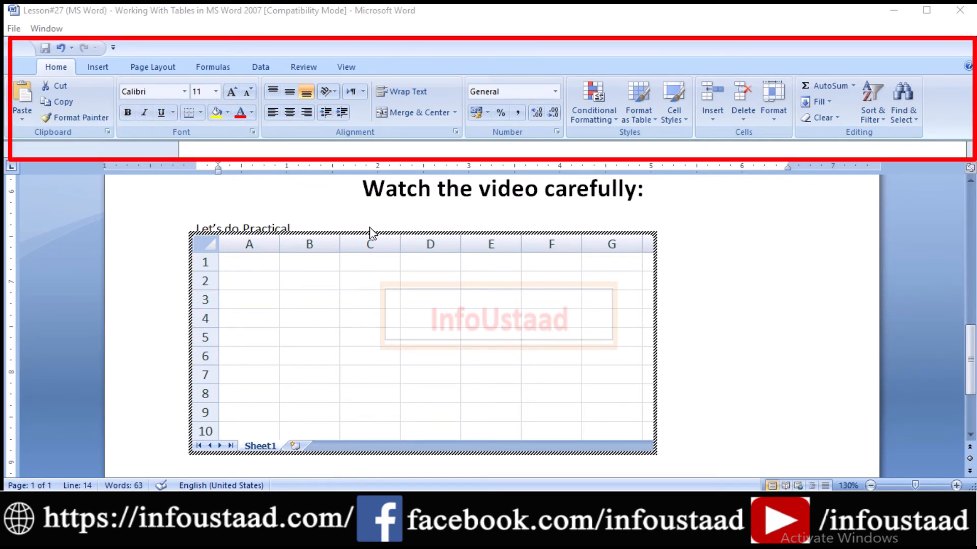
{"action": "left_click", "coordinate": [259, 264]}
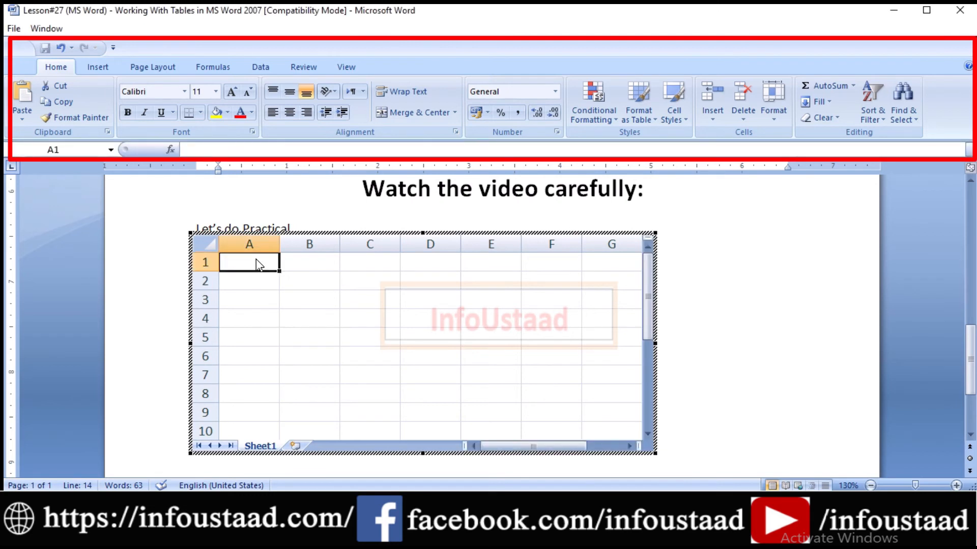
{"action": "type", "text": "1"}
{"action": "key", "text": "Return"}
{"action": "type", "text": "2"}
{"action": "key", "text": "Return"}
{"action": "type", "text": "3"}
{"action": "key", "text": "Return"}
{"action": "type", "text": "4"}
{"action": "key", "text": "Return"}
{"action": "key", "text": "Return"}
{"action": "type", "text": "5"}
{"action": "key", "text": "Tab"}
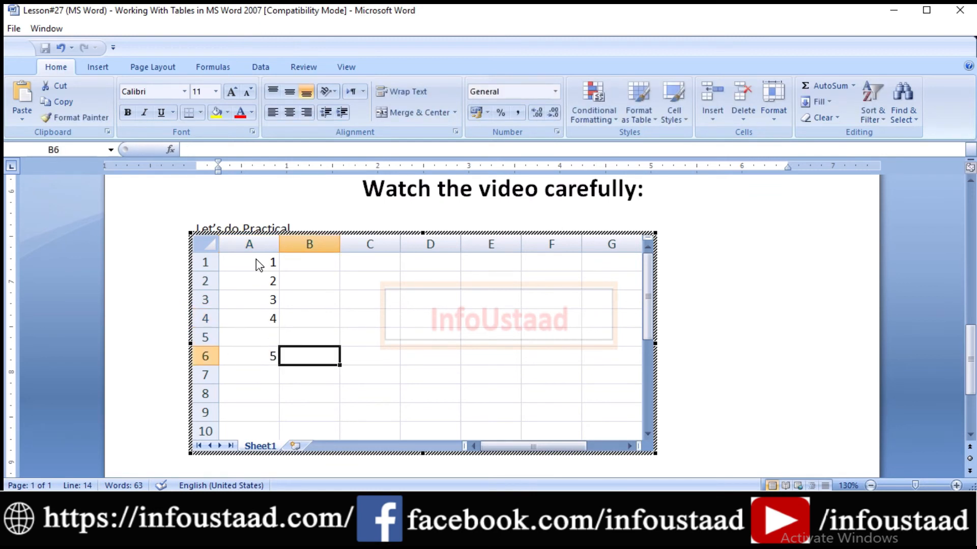
{"action": "key", "text": "Up"}
{"action": "key", "text": "Left"}
{"action": "type", "text": "4"}
{"action": "key", "text": "BackSpace"}
{"action": "type", "text": "5"}
{"action": "key", "text": "Return"}
{"action": "key", "text": "BackSpace"}
{"action": "type", "text": "6"}
{"action": "key", "text": "Right"}
{"action": "key", "text": "Up"}
{"action": "key", "text": "Up"}
{"action": "key", "text": "Up"}
{"action": "key", "text": "Up"}
{"action": "key", "text": "Up"}
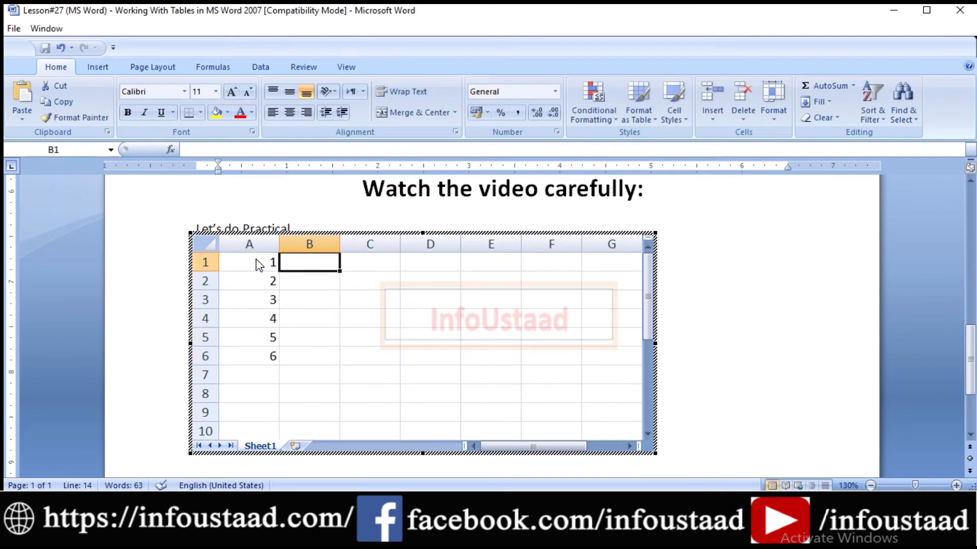
Enter 23 and 43 in cells B1:B2, and 33 and 43 in cells C1:C2
{"action": "type", "text": "23"}
{"action": "key", "text": "Return"}
{"action": "type", "text": "43"}
{"action": "key", "text": "Right"}
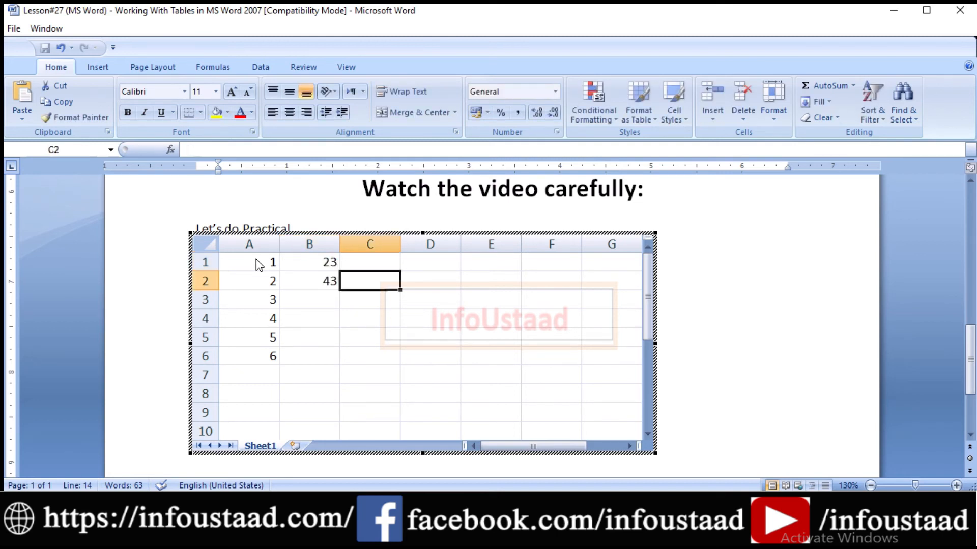
{"action": "key", "text": "Up"}
{"action": "type", "text": "33"}
{"action": "key", "text": "Return"}
{"action": "type", "text": "43"}
{"action": "key", "text": "Right"}
{"action": "key", "text": "Up"}
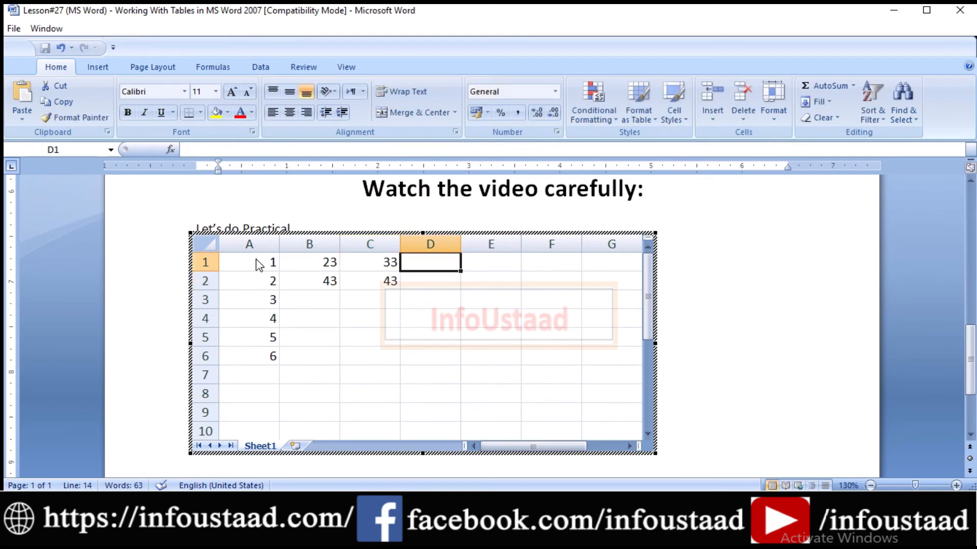
{"action": "type", "text": "="}
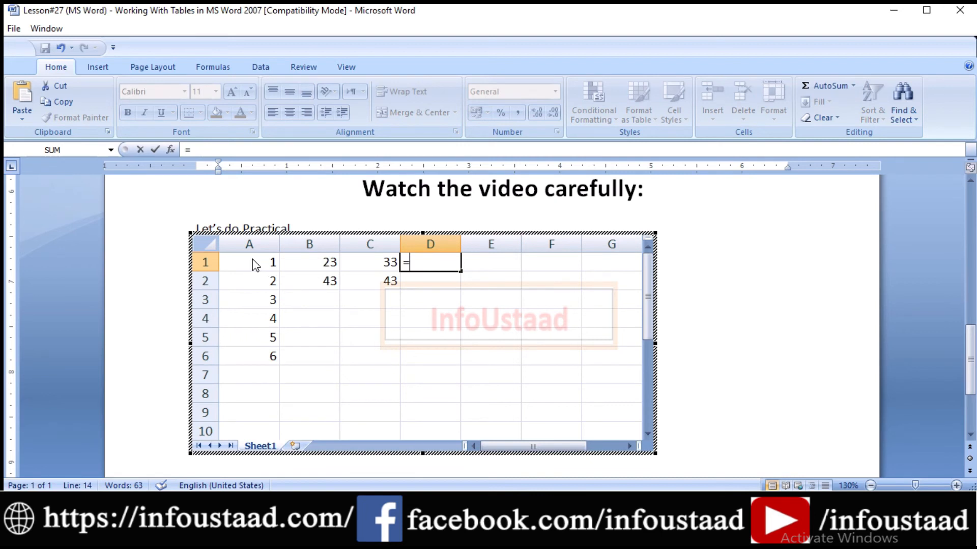
{"action": "left_click_drag", "start_coordinate": [253, 263], "coordinate": [370, 267]}
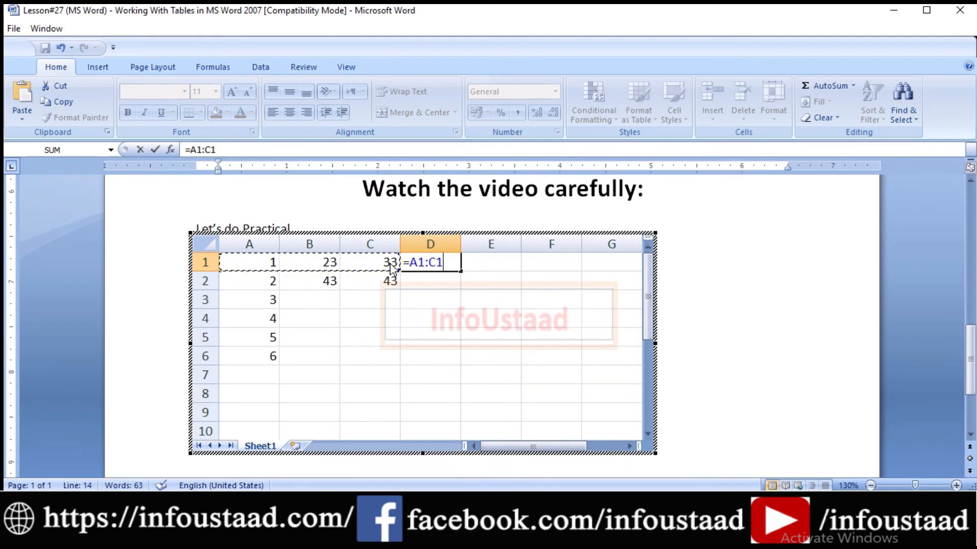
{"action": "key", "text": "Escape"}
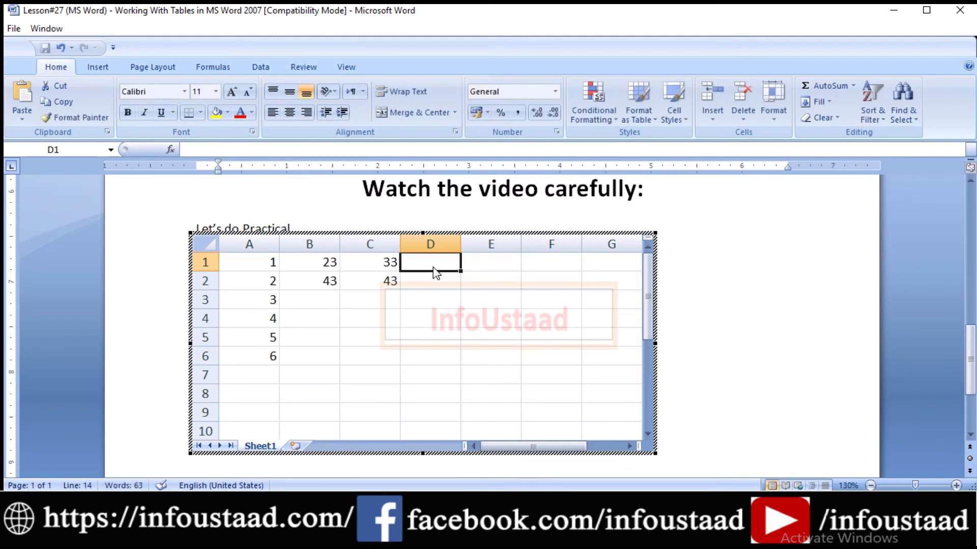
Enter the formula =SUM(A1:C1) in cell D1 of the embedded spreadsheet
{"action": "type", "text": "-"}
{"action": "type", "text": "="}
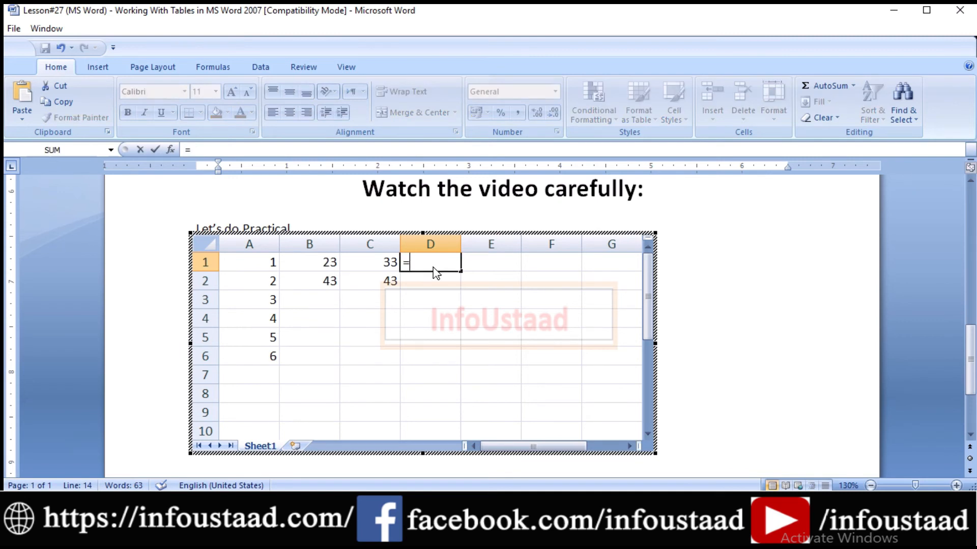
{"action": "type", "text": "sum"}
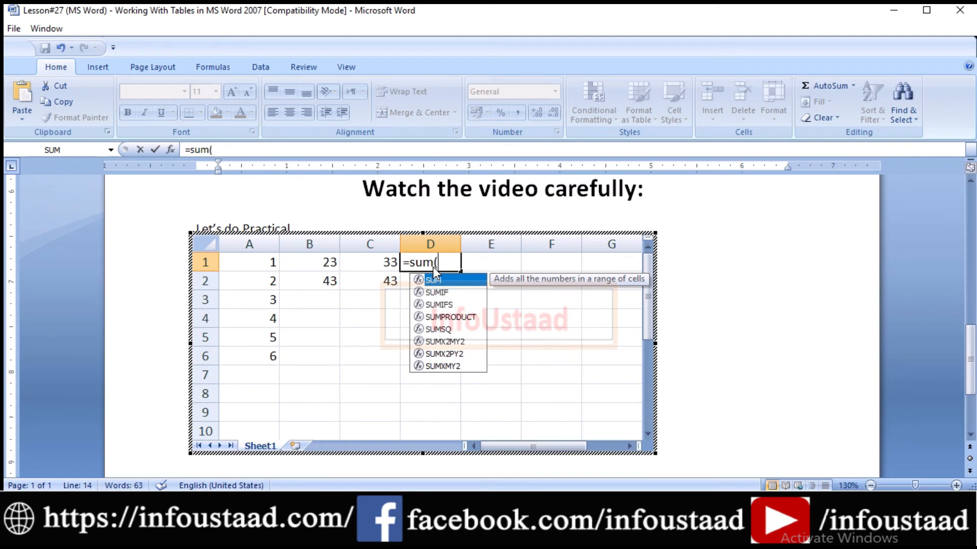
{"action": "type", "text": "("}
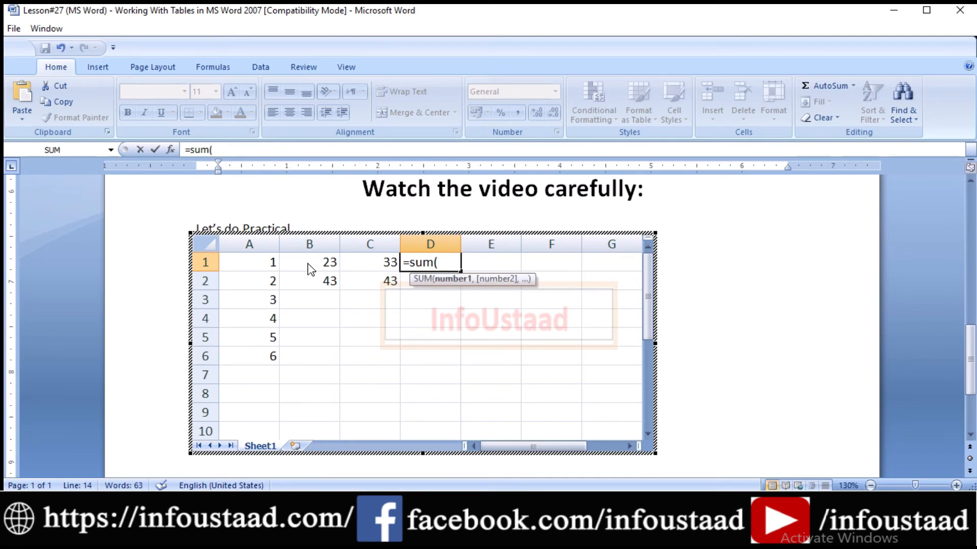
{"action": "left_click_drag", "start_coordinate": [257, 262], "coordinate": [392, 263]}
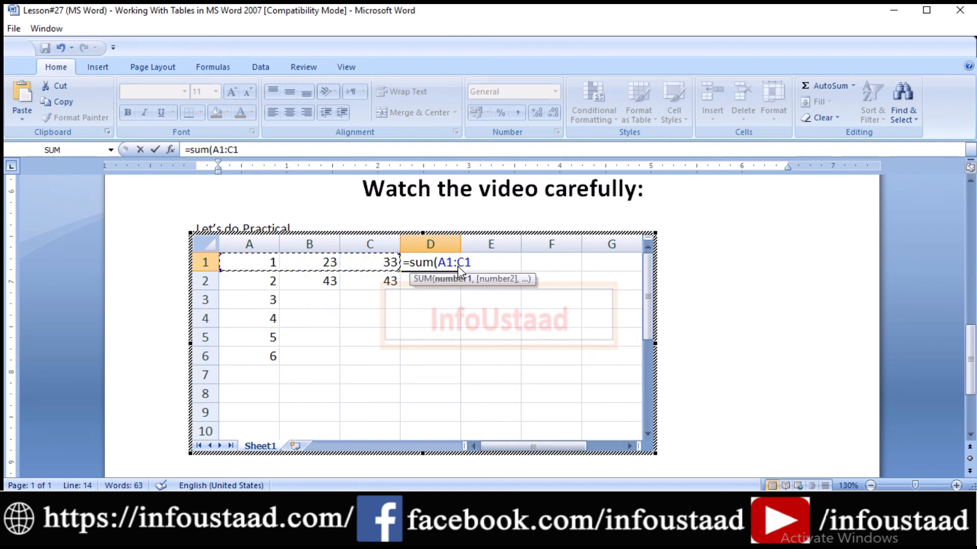
{"action": "type", "text": ")"}
{"action": "key", "text": "Return"}
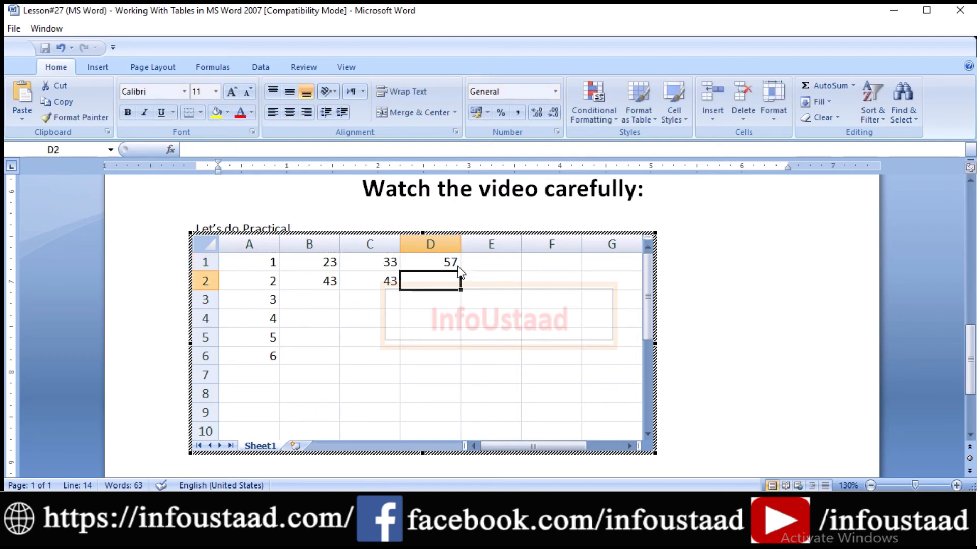
Fill the D1 sum formula down through cells D2 to D6
{"action": "left_click", "coordinate": [438, 262]}
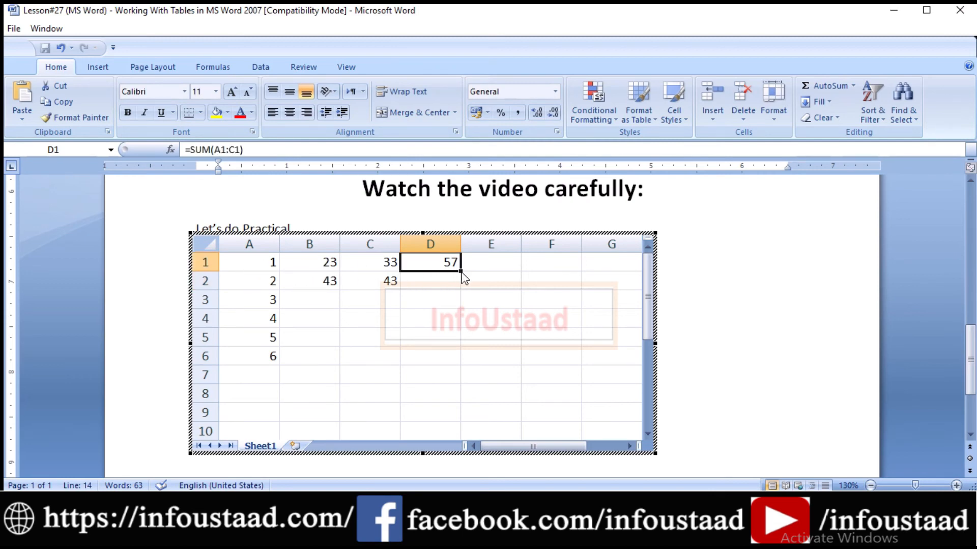
{"action": "left_click_drag", "start_coordinate": [461, 273], "coordinate": [462, 305]}
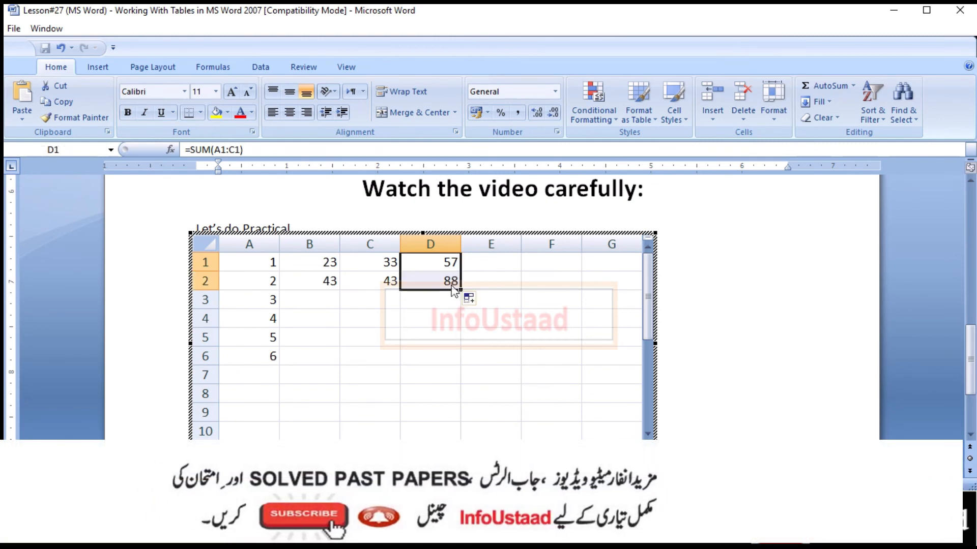
{"action": "left_click", "coordinate": [336, 296]}
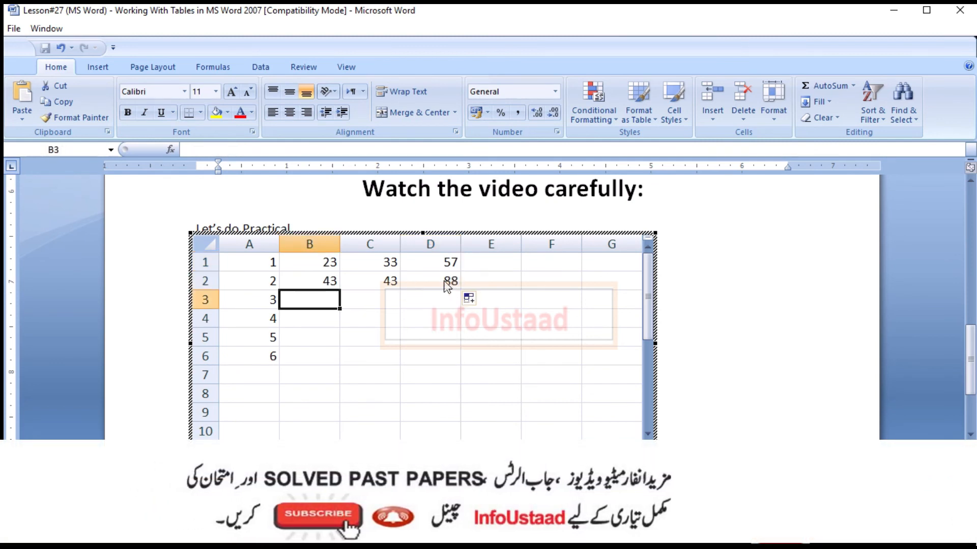
{"action": "left_click", "coordinate": [452, 287]}
{"action": "left_click_drag", "start_coordinate": [461, 290], "coordinate": [464, 379]}
Enter 65 in B3 and 78 in C3
{"action": "left_click", "coordinate": [320, 302]}
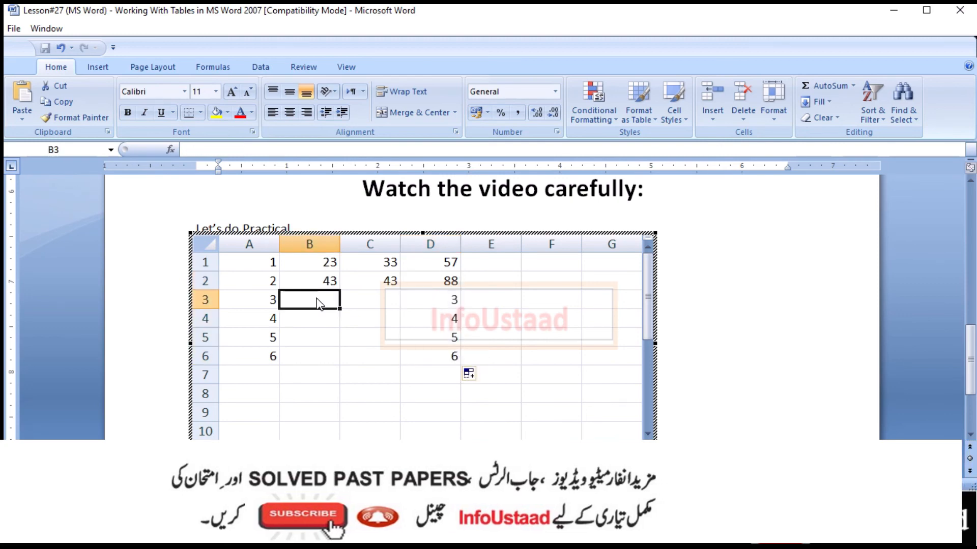
{"action": "type", "text": "65"}
{"action": "key", "text": "Tab"}
{"action": "type", "text": "u7"}
{"action": "key", "text": "BackSpace"}
{"action": "key", "text": "BackSpace"}
{"action": "type", "text": "78"}
{"action": "key", "text": "Return"}
{"action": "key", "text": "Left"}
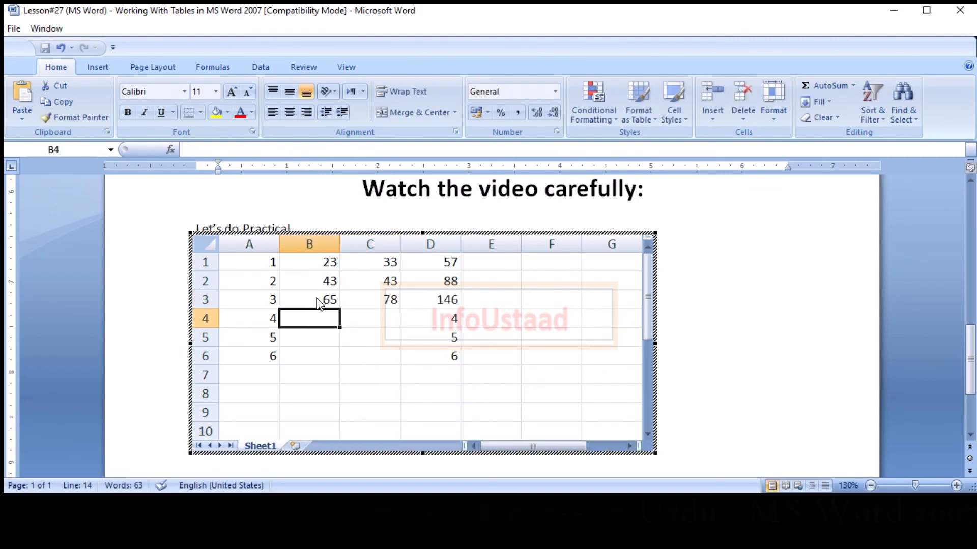
Enter 898 in B4 and 89 in C4, then leave the spreadsheet to return to the document
{"action": "type", "text": "898"}
{"action": "key", "text": "Tab"}
{"action": "type", "text": "89"}
{"action": "key", "text": "Return"}
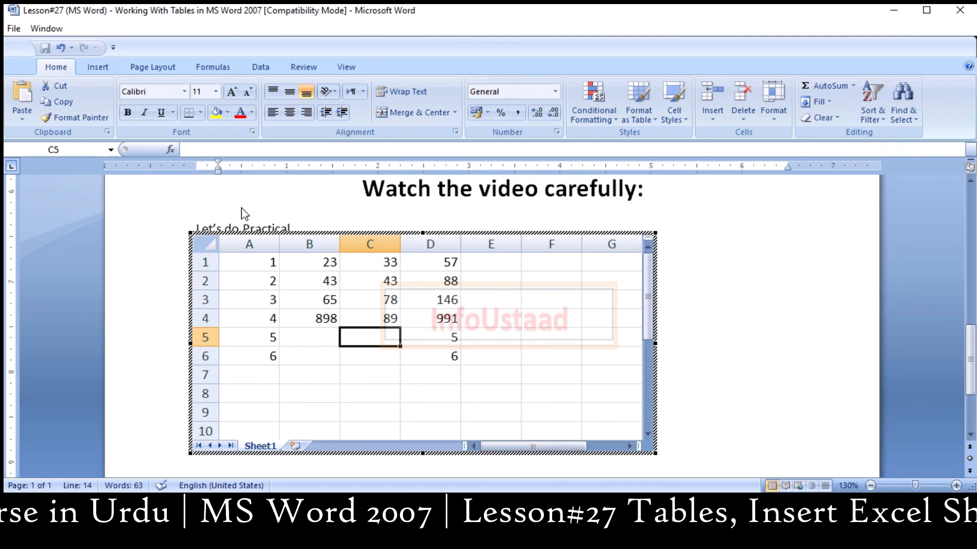
{"action": "left_click", "coordinate": [704, 274]}
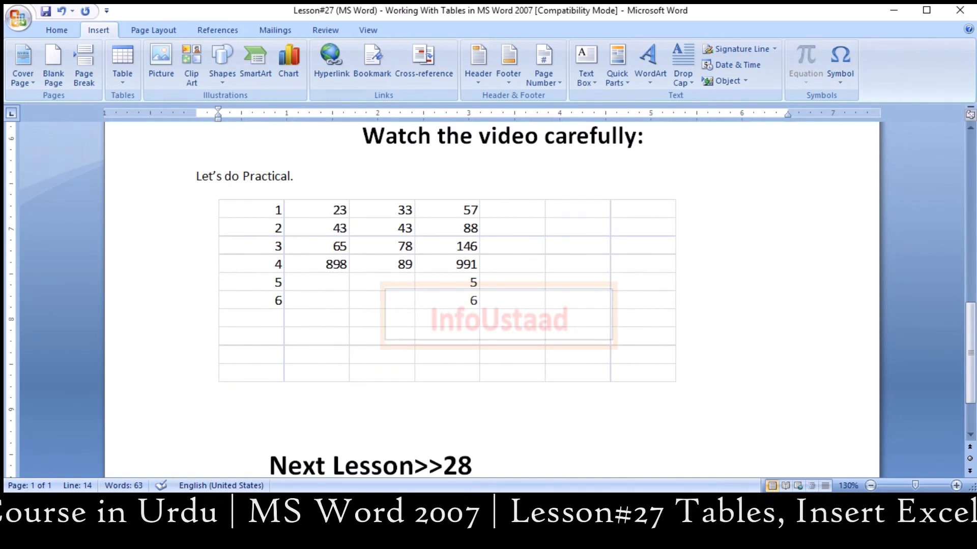
{"action": "scroll", "coordinate": [972, 324], "scroll_direction": "up", "scroll_amount": 1}
{"action": "left_click_drag", "start_coordinate": [972, 318], "coordinate": [972, 324]}
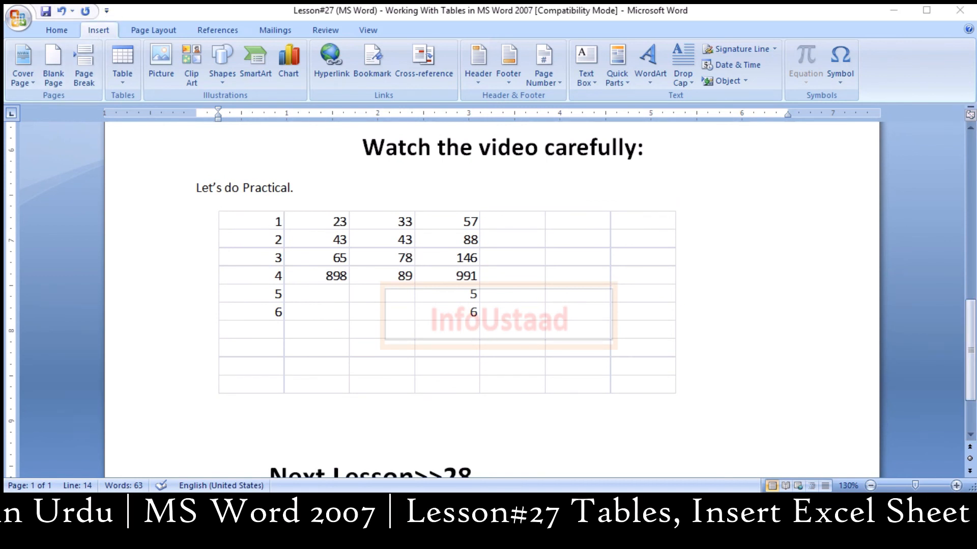
{"action": "left_click_drag", "start_coordinate": [197, 197], "coordinate": [772, 461]}
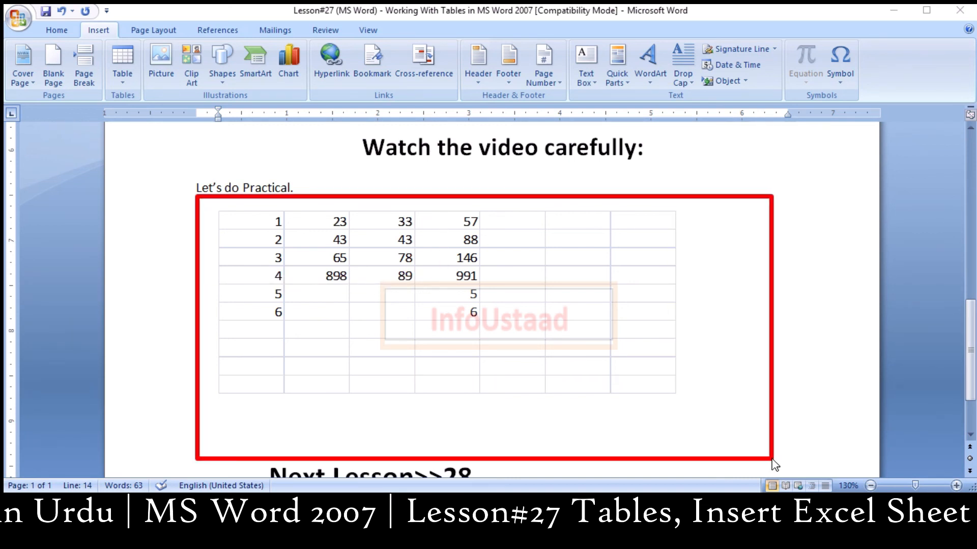
{"action": "key", "text": "Escape"}
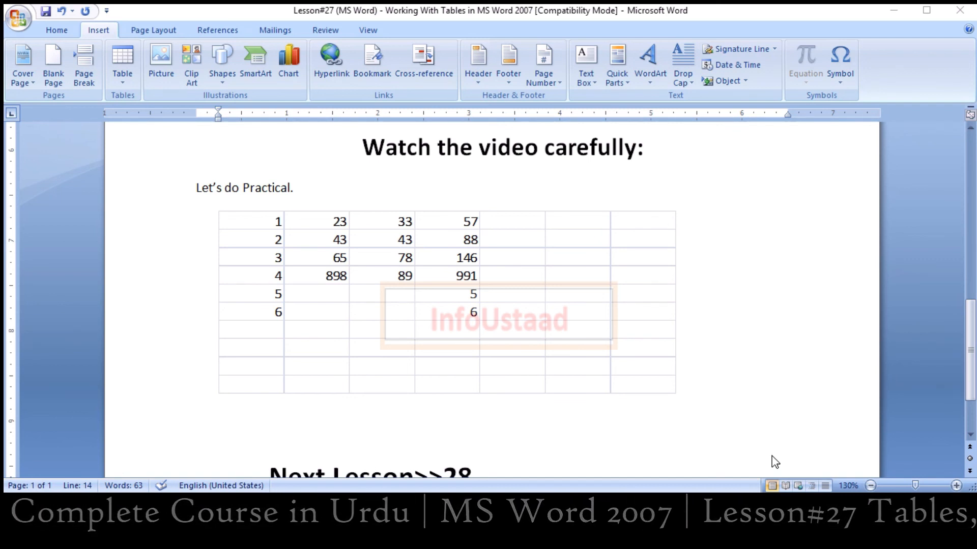
{"action": "left_click_drag", "start_coordinate": [970, 367], "coordinate": [970, 414]}
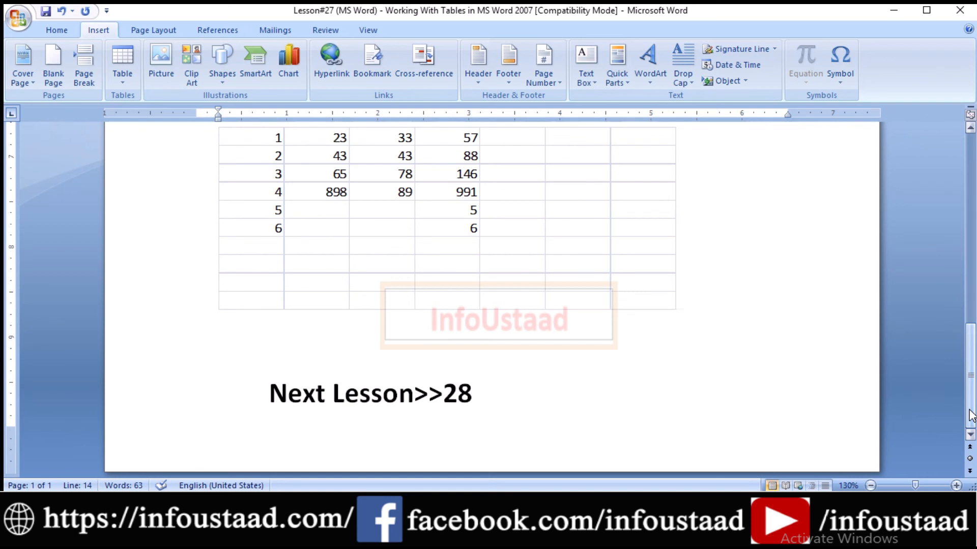